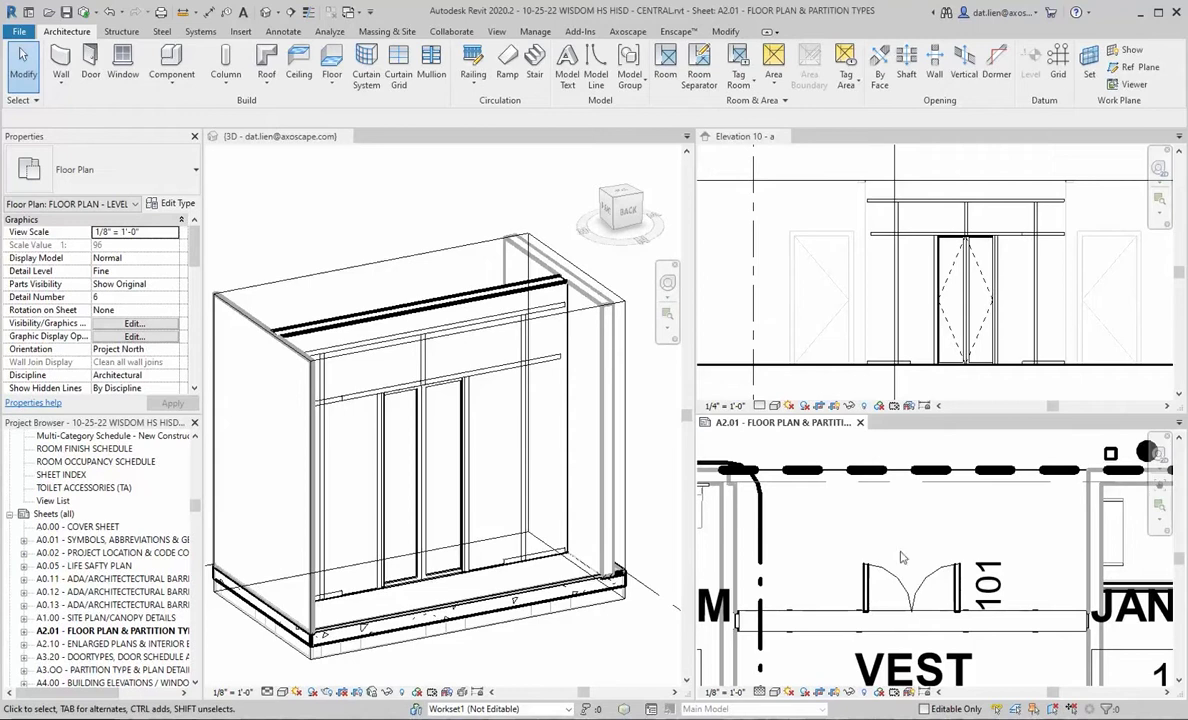
Start an architectural wall on the floor plan using the Storefront curtain wall type
scroll(900, 557, "up", 1)
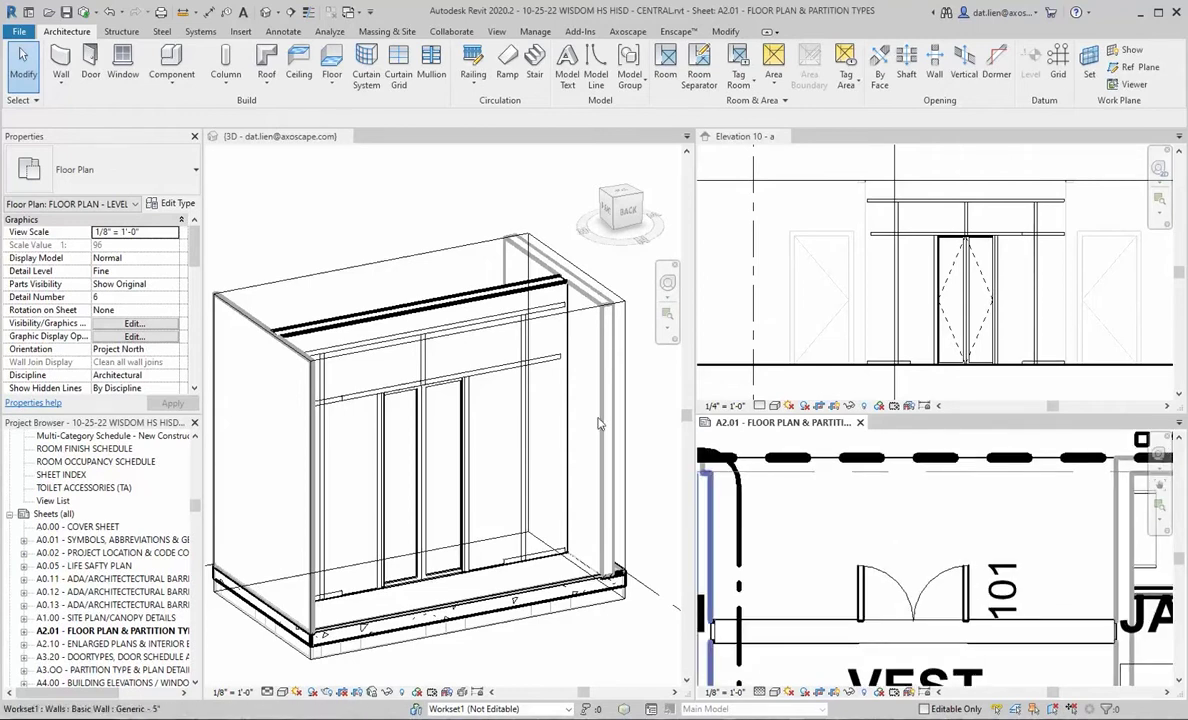
left_click(59, 80)
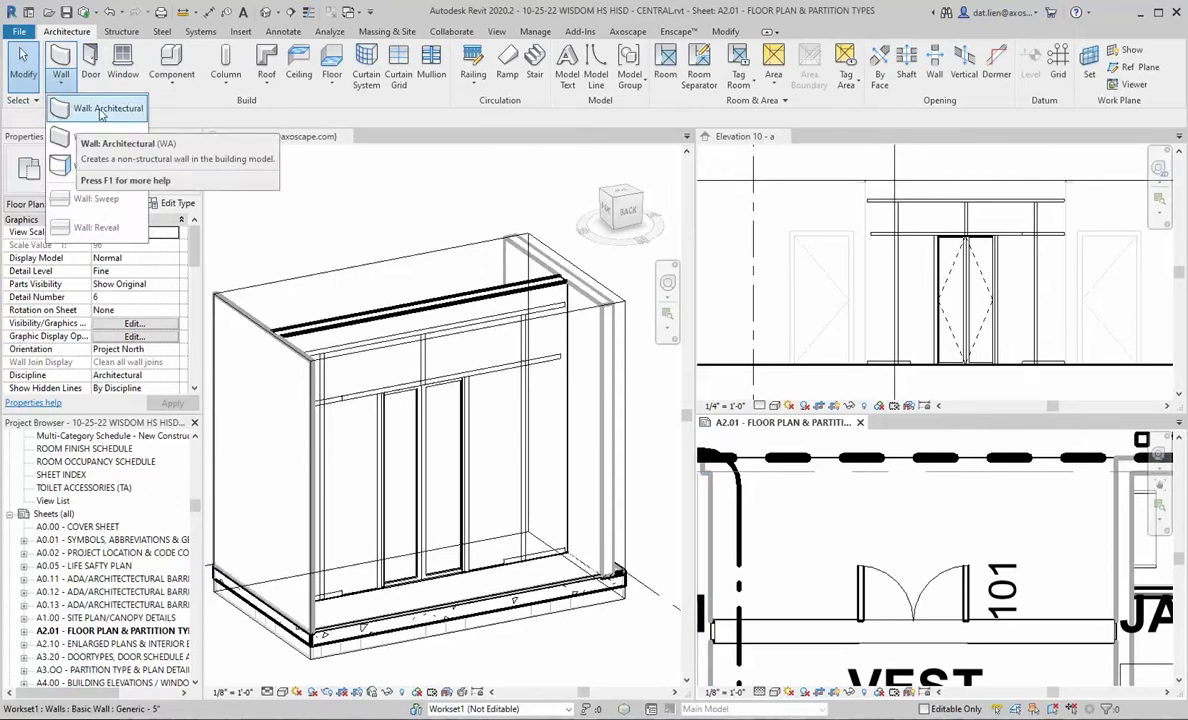
left_click(101, 112)
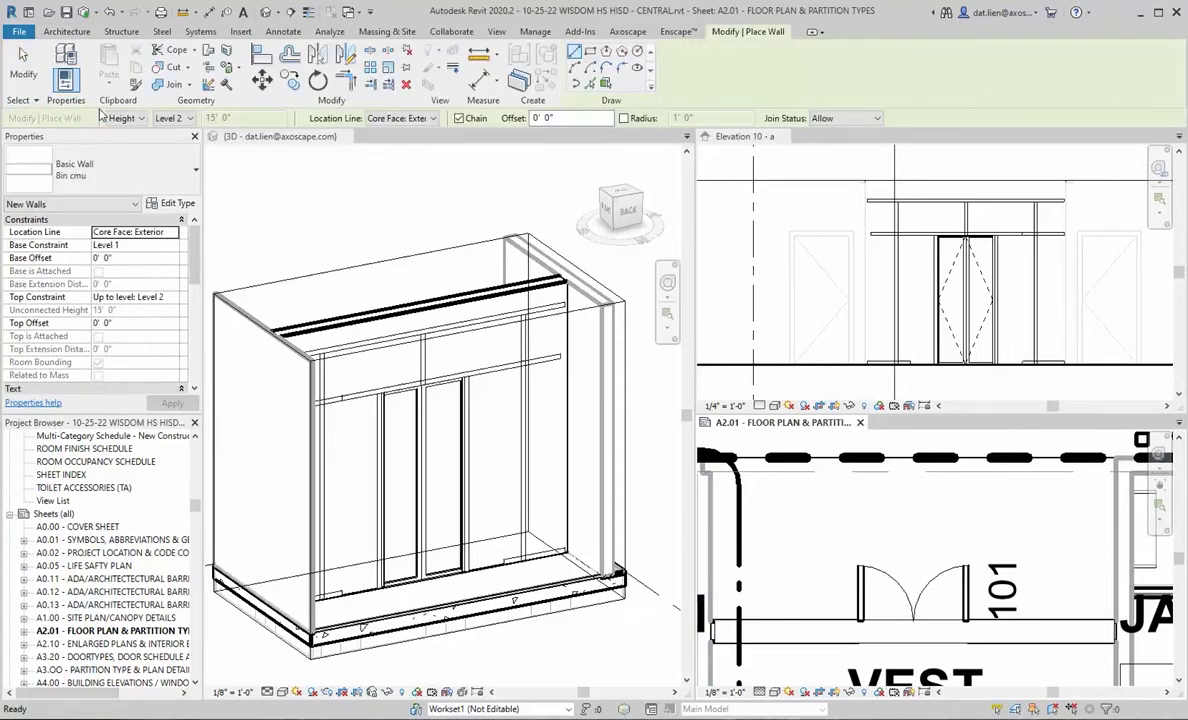
left_click(113, 174)
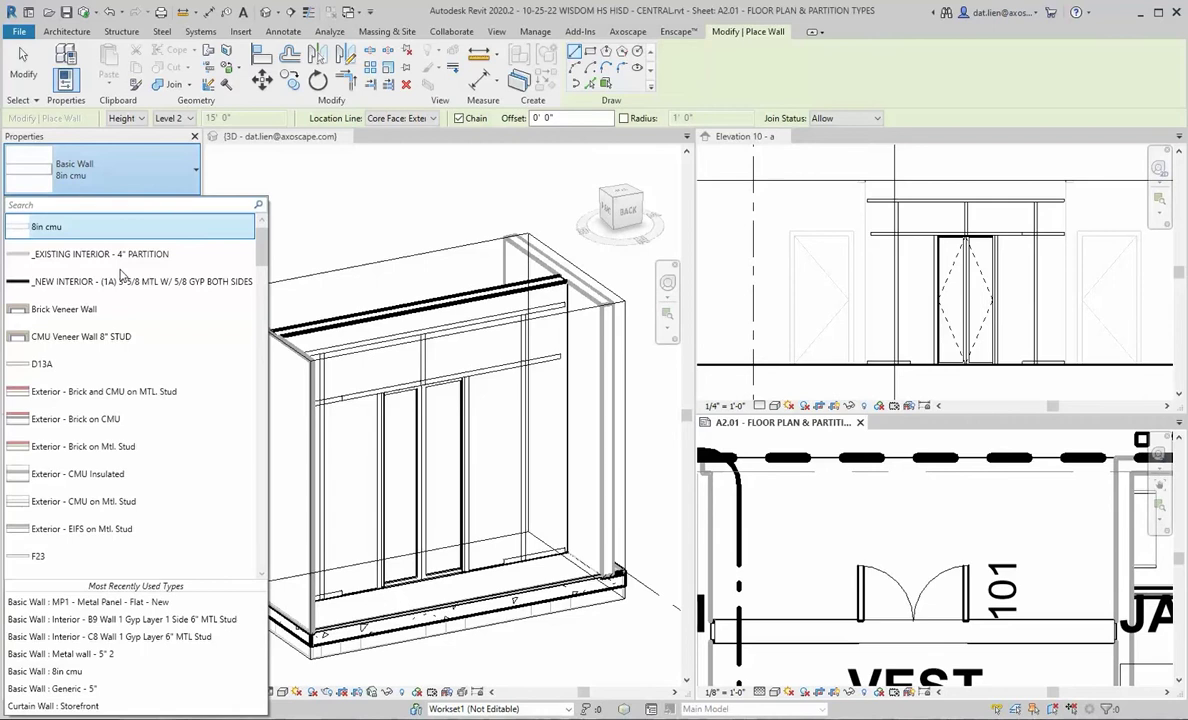
scroll(145, 433, "down", 2)
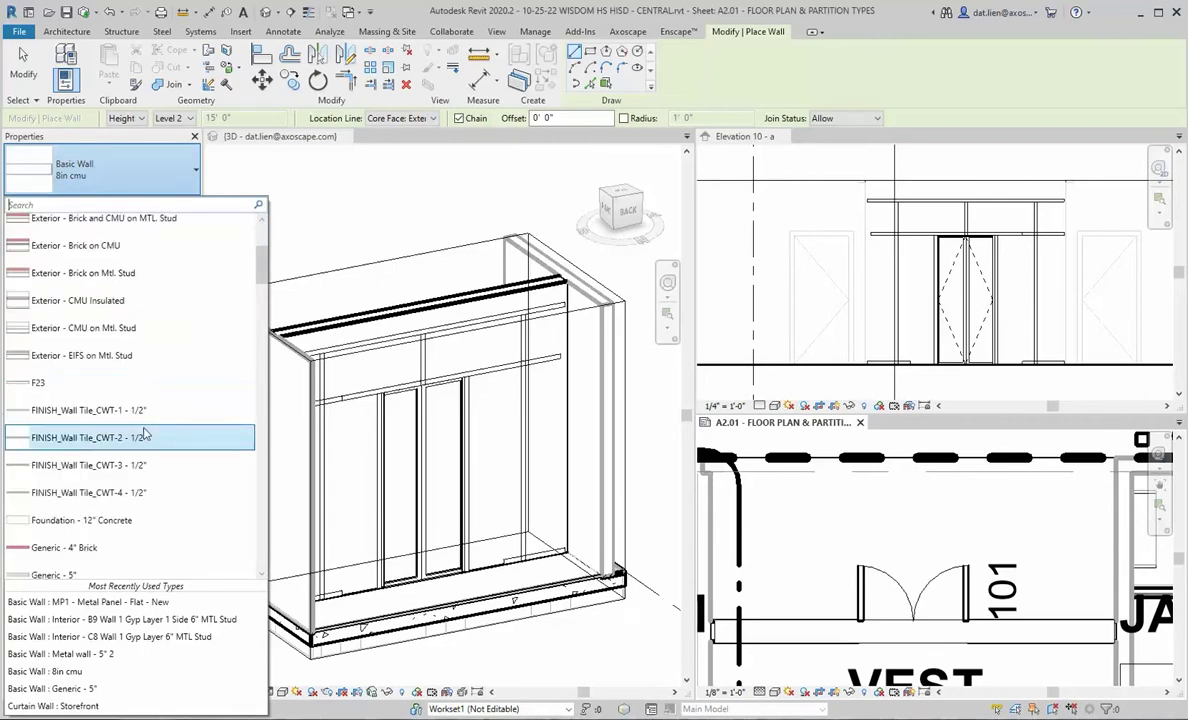
scroll(145, 433, "down", 1)
scroll(228, 573, "down", 8)
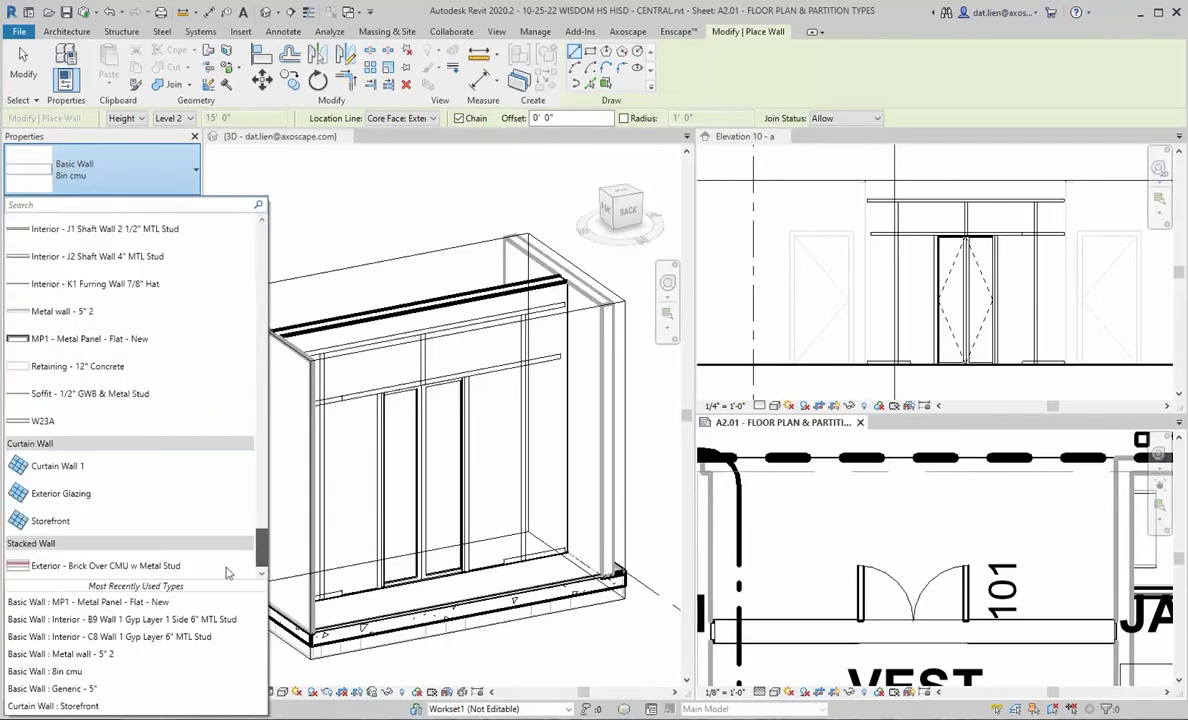
left_click(50, 521)
Set the new wall's top constraint to Unconnected with a height of 9' 0"
left_click(147, 271)
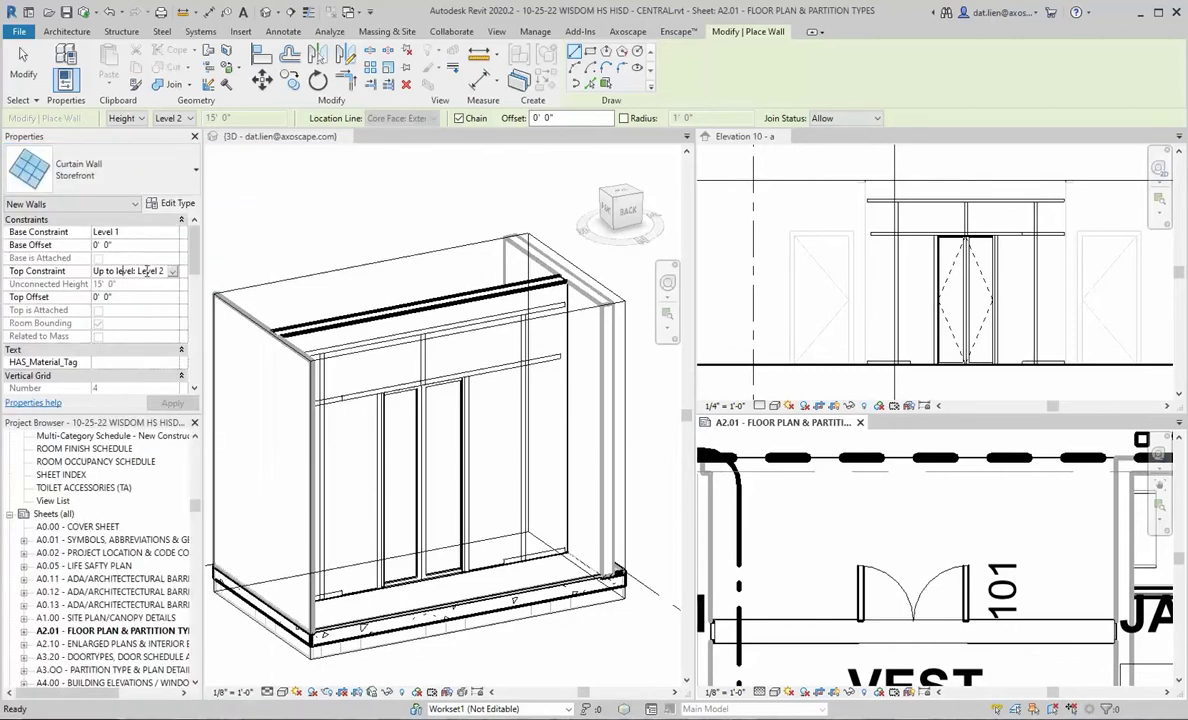
left_click(175, 274)
left_click(173, 273)
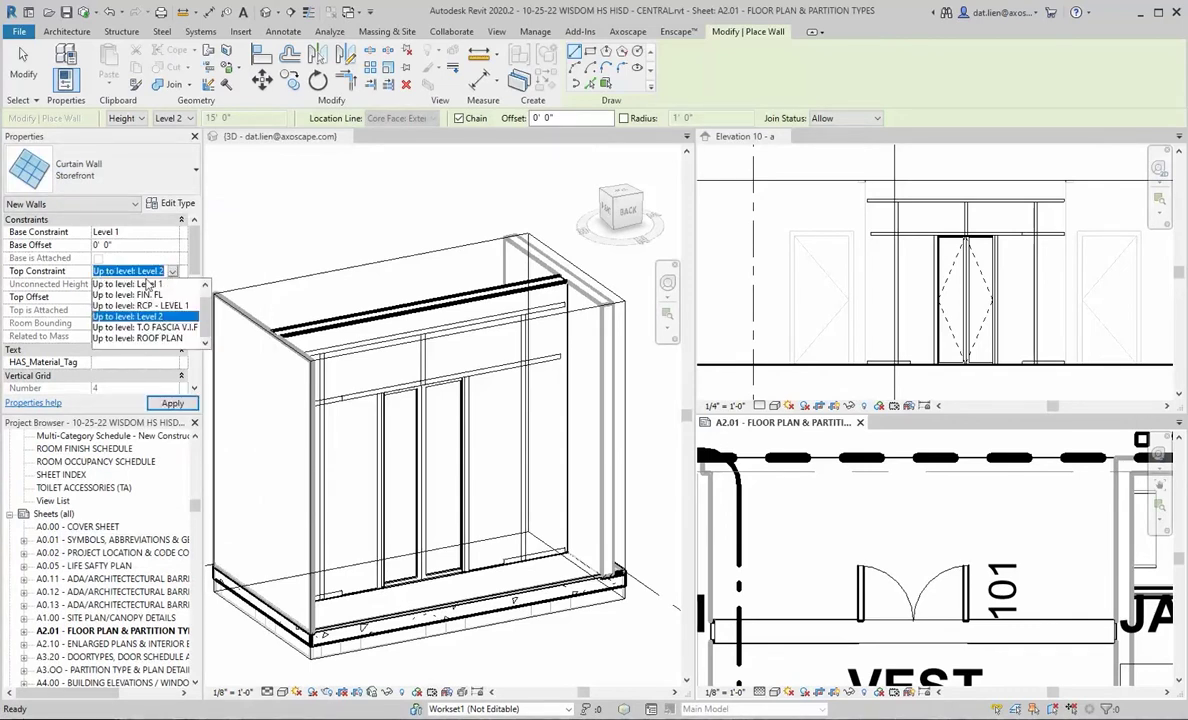
key("Escape")
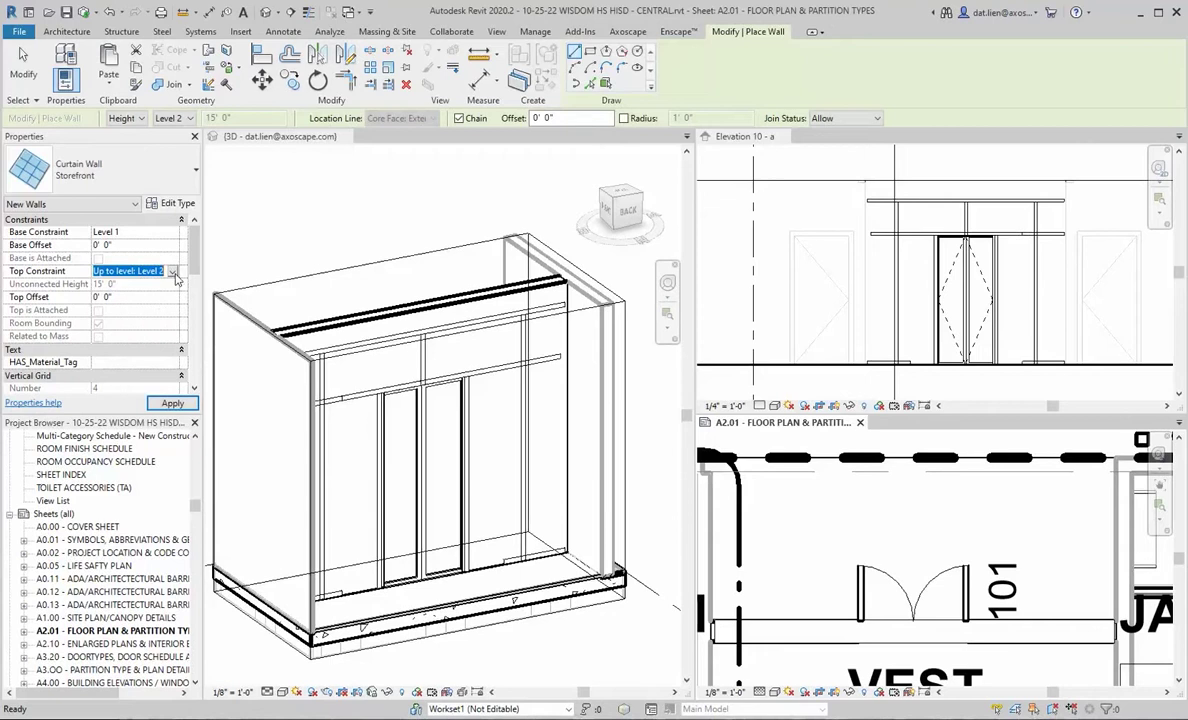
left_click(173, 272)
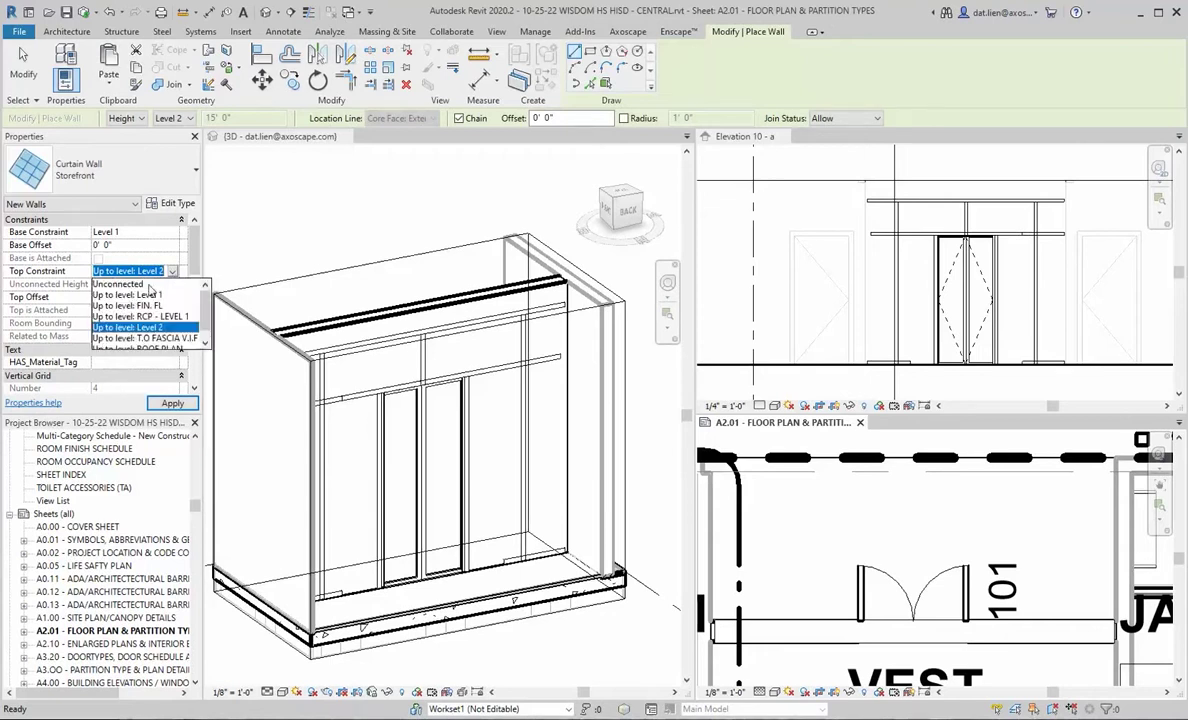
left_click(125, 284)
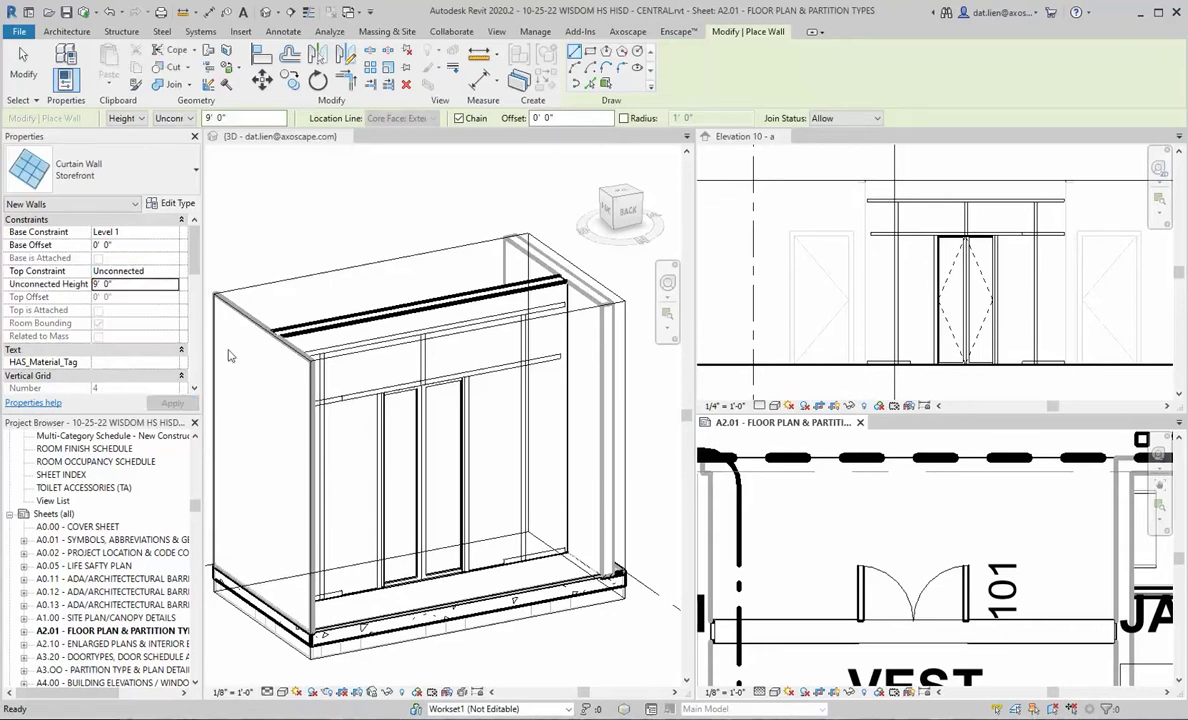
Draw the storefront wall across the vestibule between its two side walls, just outside the existing entrance
left_click(721, 567)
left_click(1110, 567)
key("Escape")
key("Escape")
Temporarily isolate the new storefront curtain wall in the 3D view
left_click(450, 207)
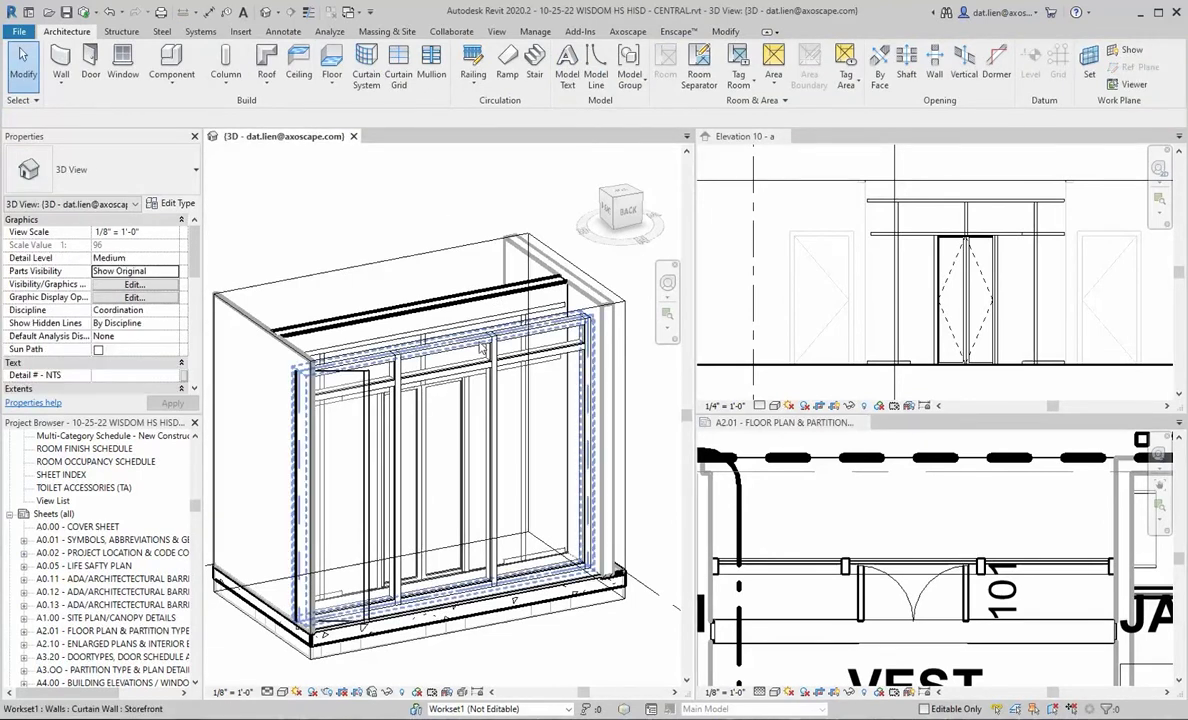
left_click(481, 347)
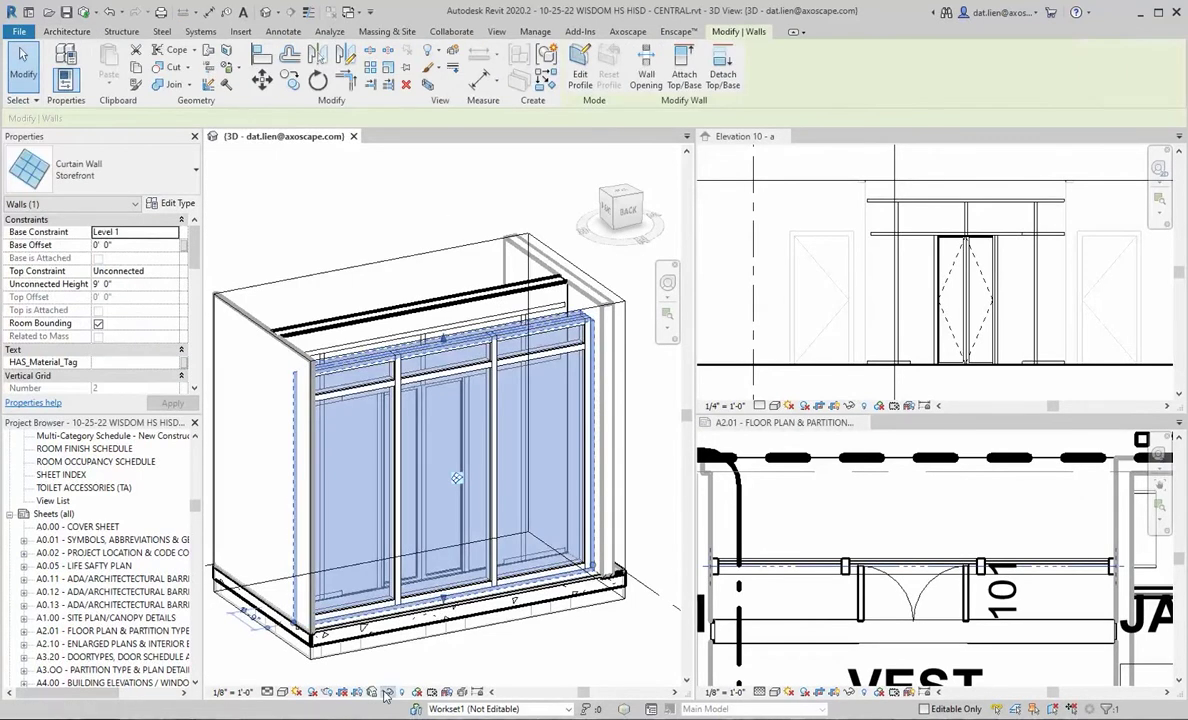
left_click(387, 692)
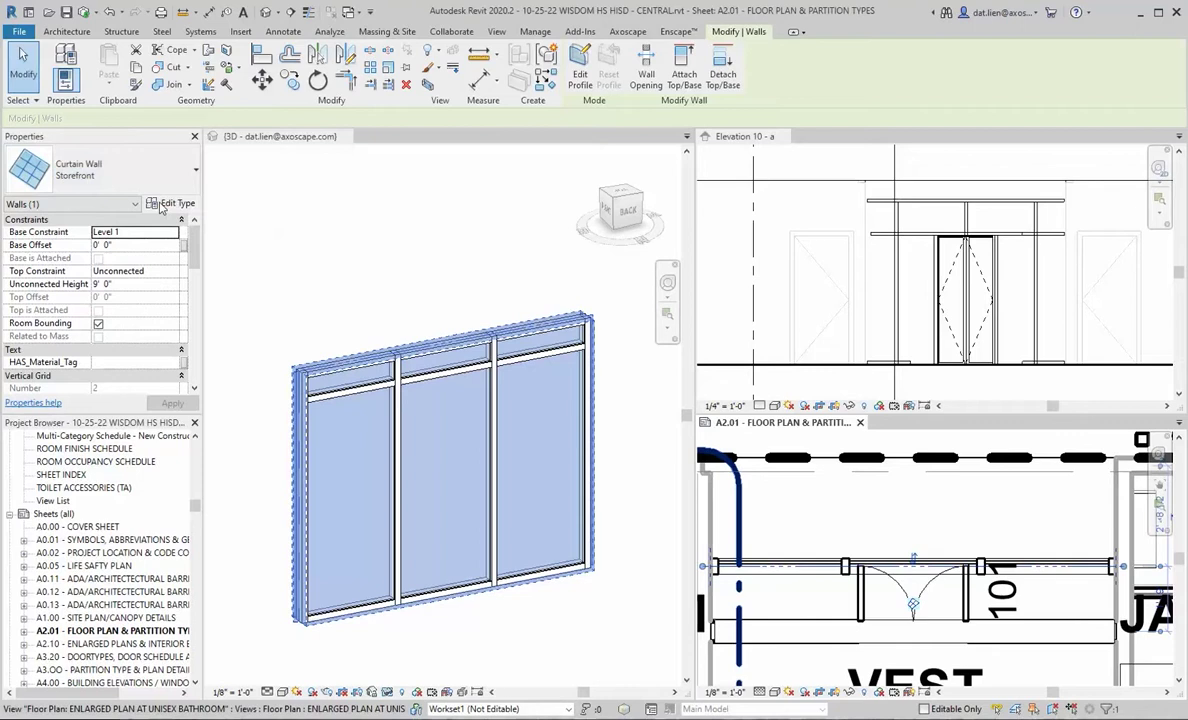
Duplicate the Storefront type as 3' X 7' with fixed-distance spacing of 3' 0" for the vertical grid and 7' 0" for the horizontal grid
left_click(163, 204)
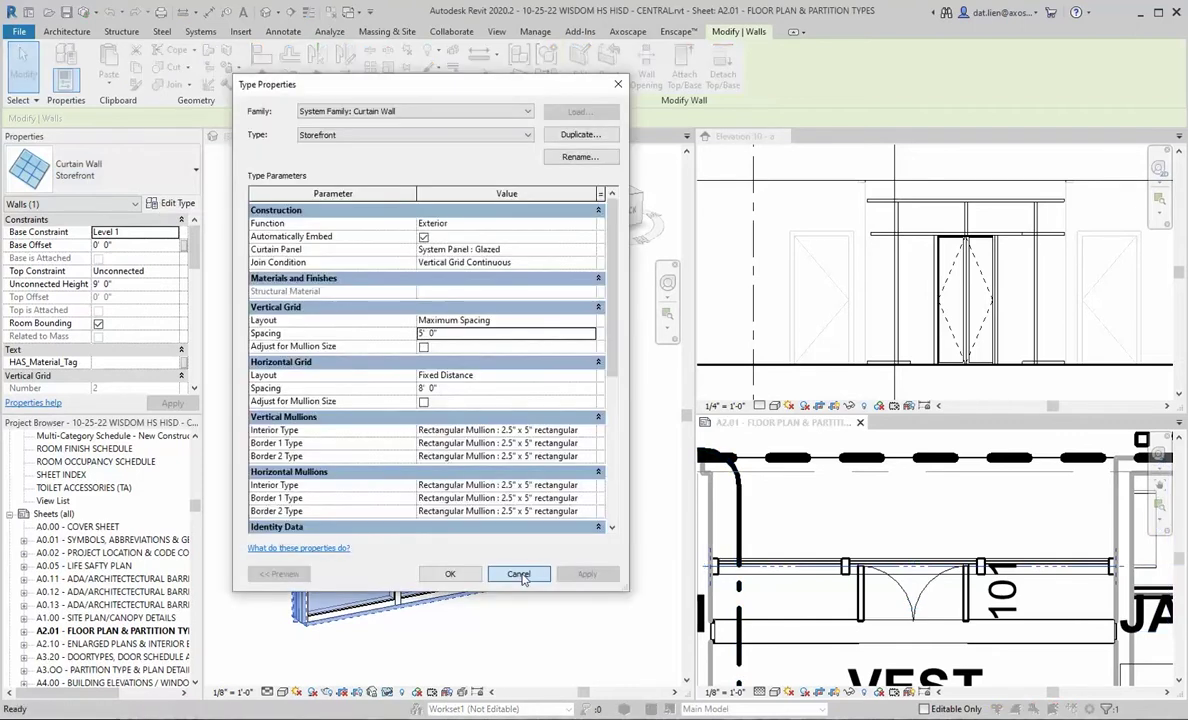
left_click(519, 574)
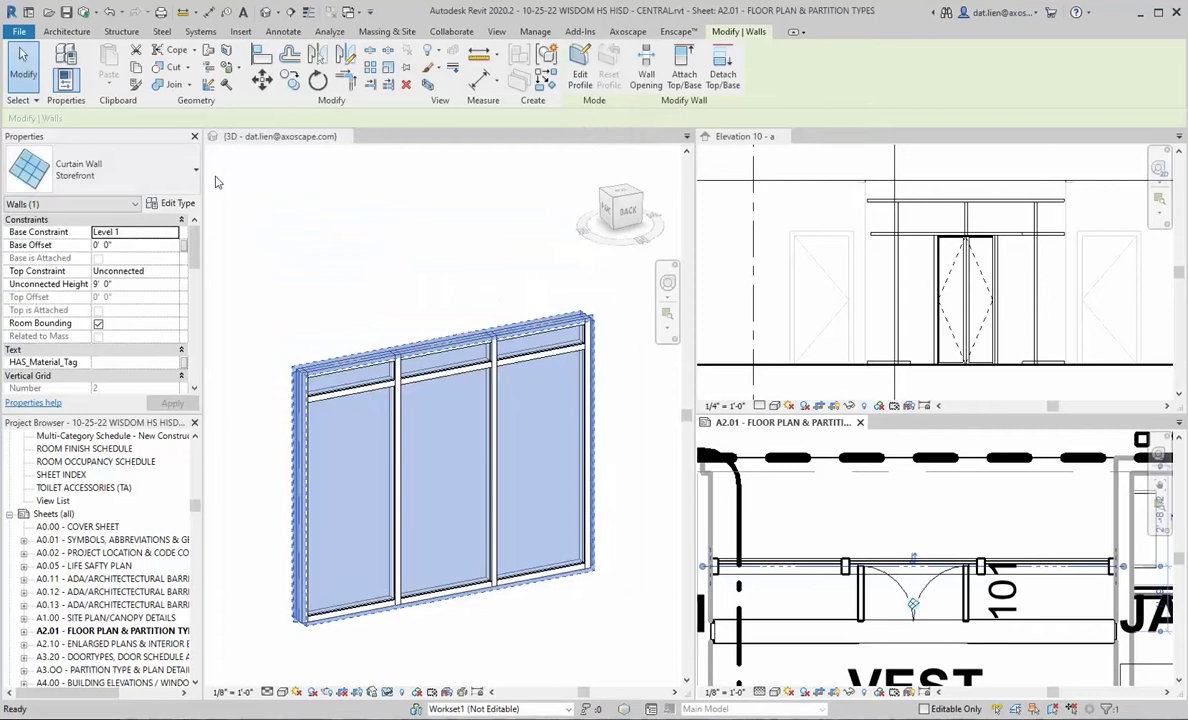
left_click(172, 203)
left_click(580, 134)
type("3")
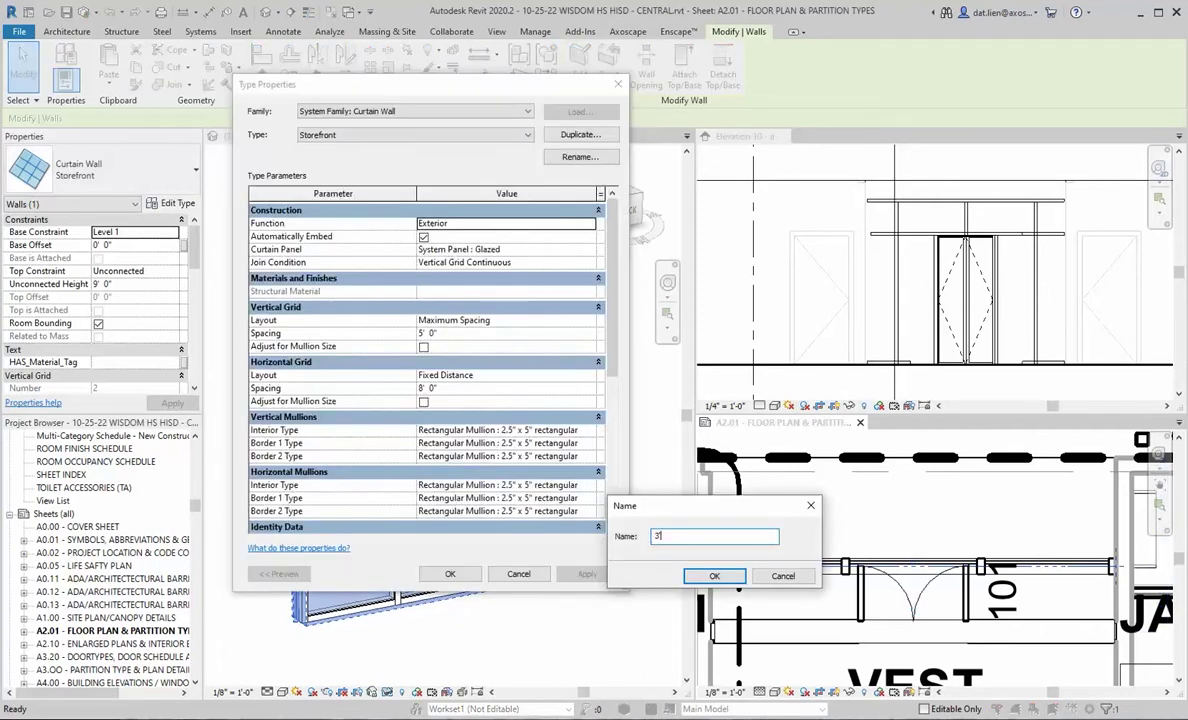
type("' x")
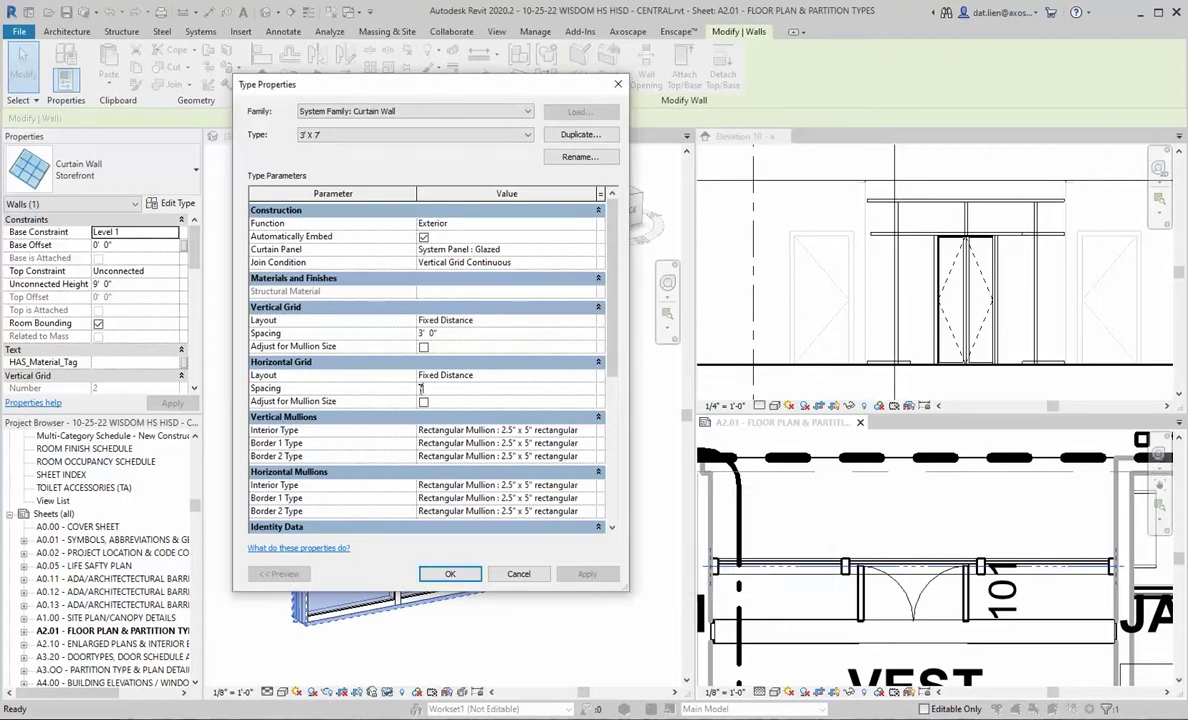
key("shift+Tab")
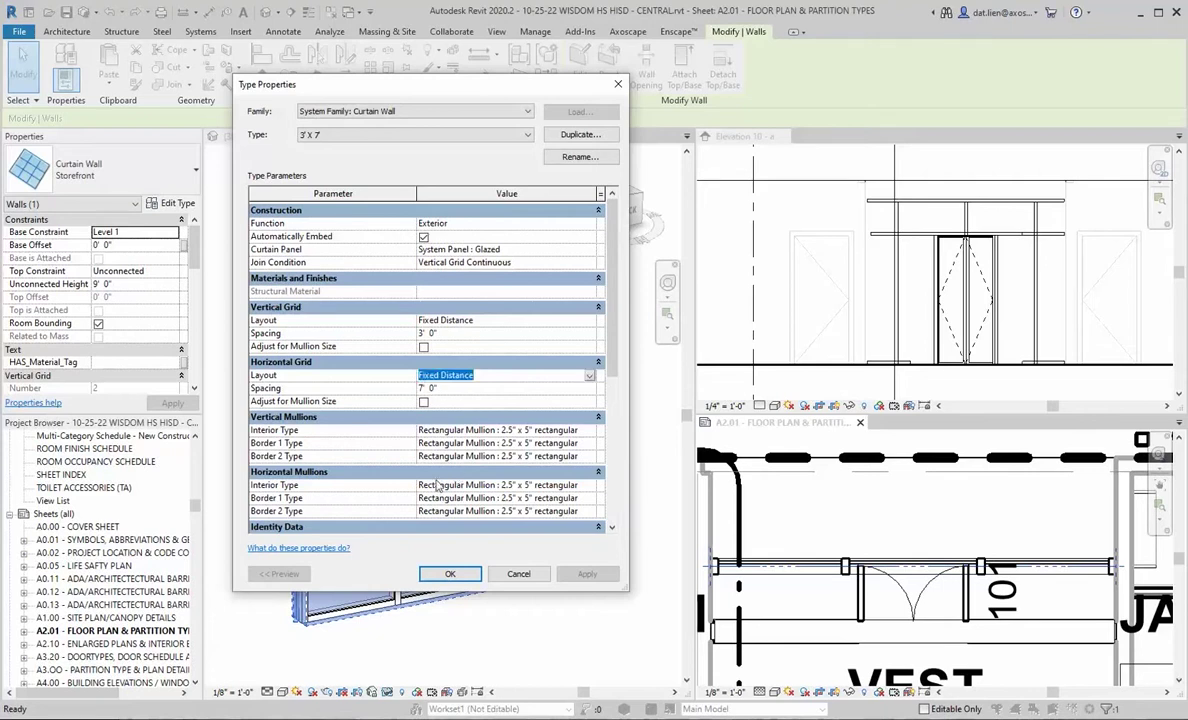
left_click(450, 574)
Delete the lower middle vertical mullion and remove its grid line segment to merge the two central lower panels
left_click(173, 272)
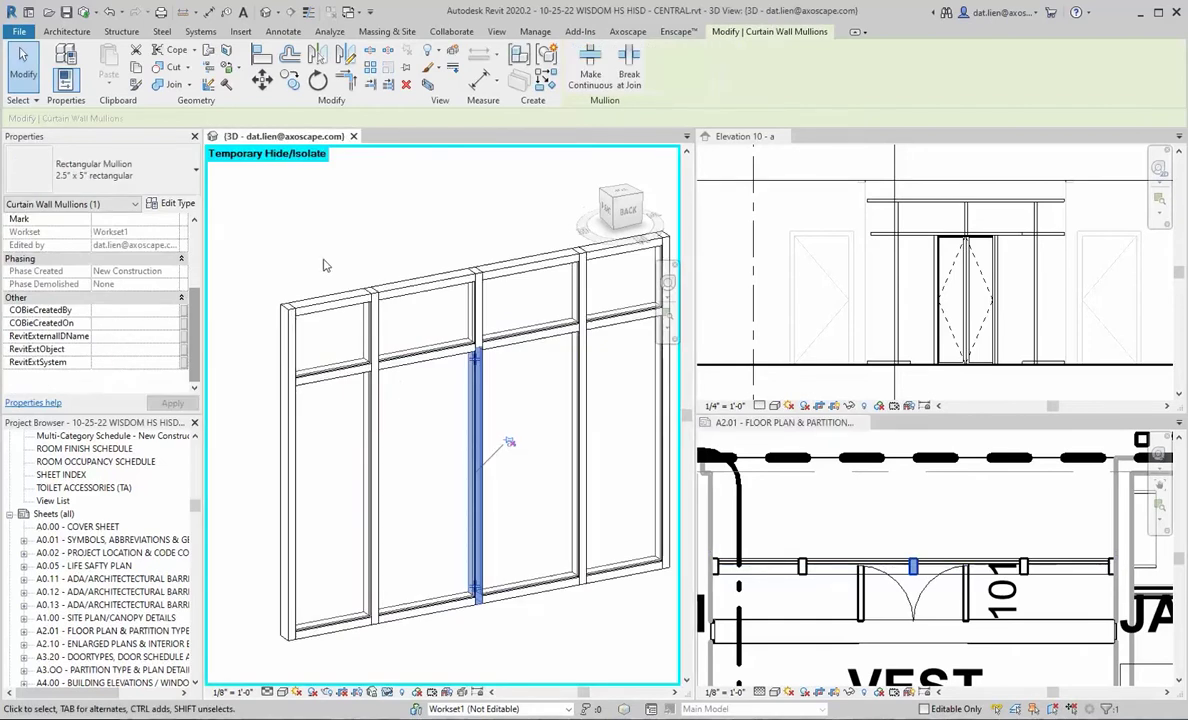
key("Escape")
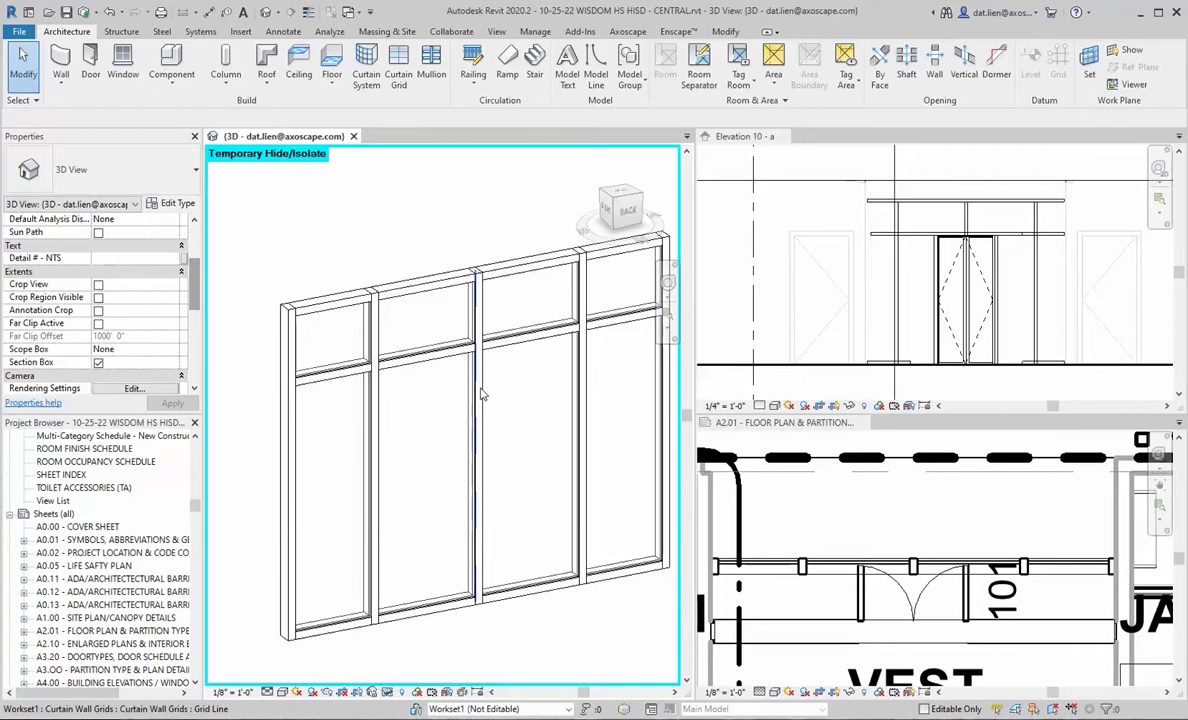
left_click(481, 396)
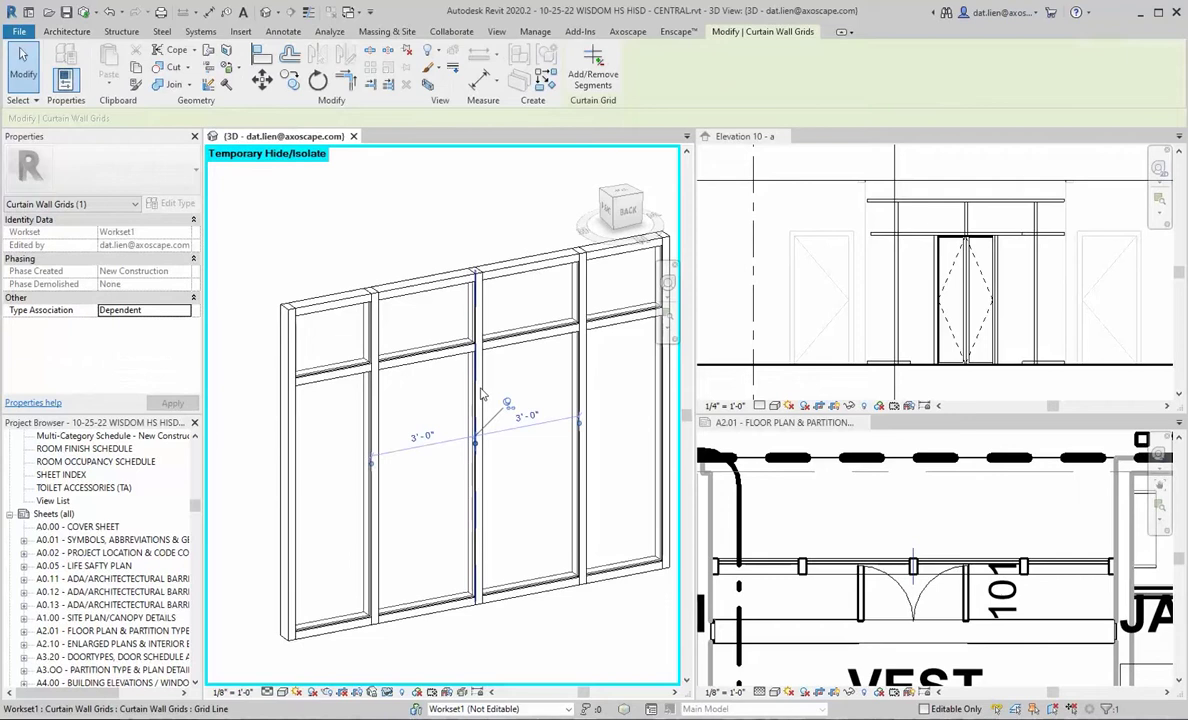
left_click(480, 395)
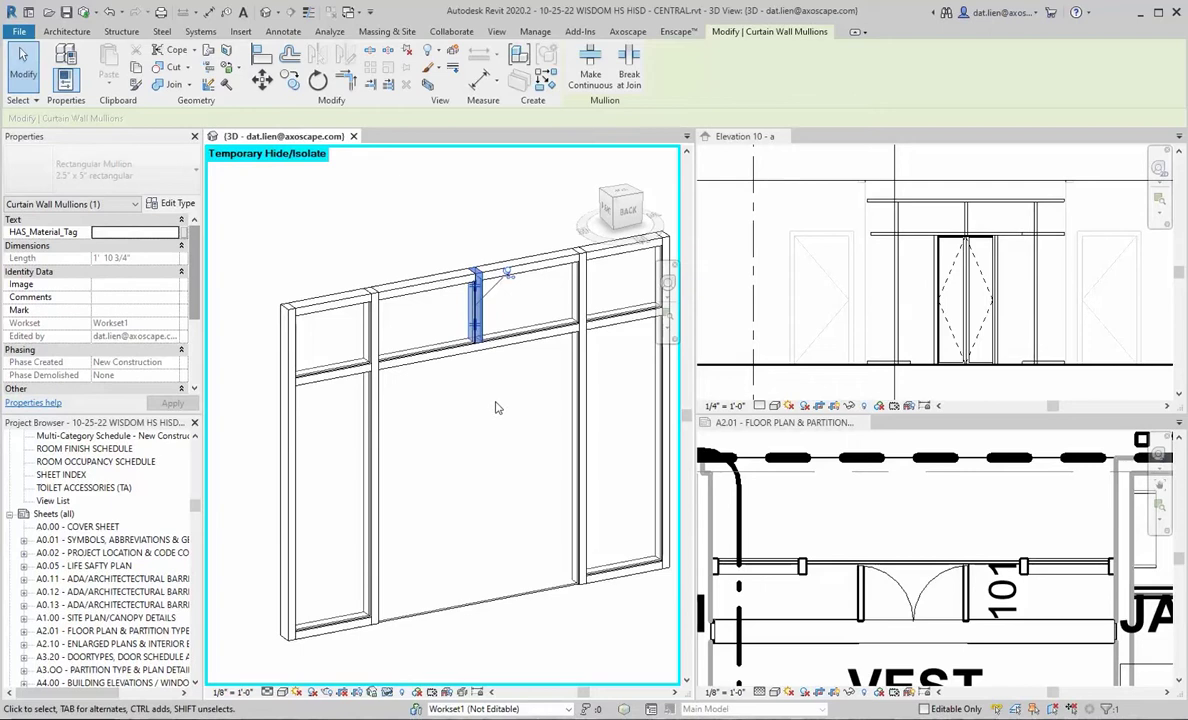
key("Escape")
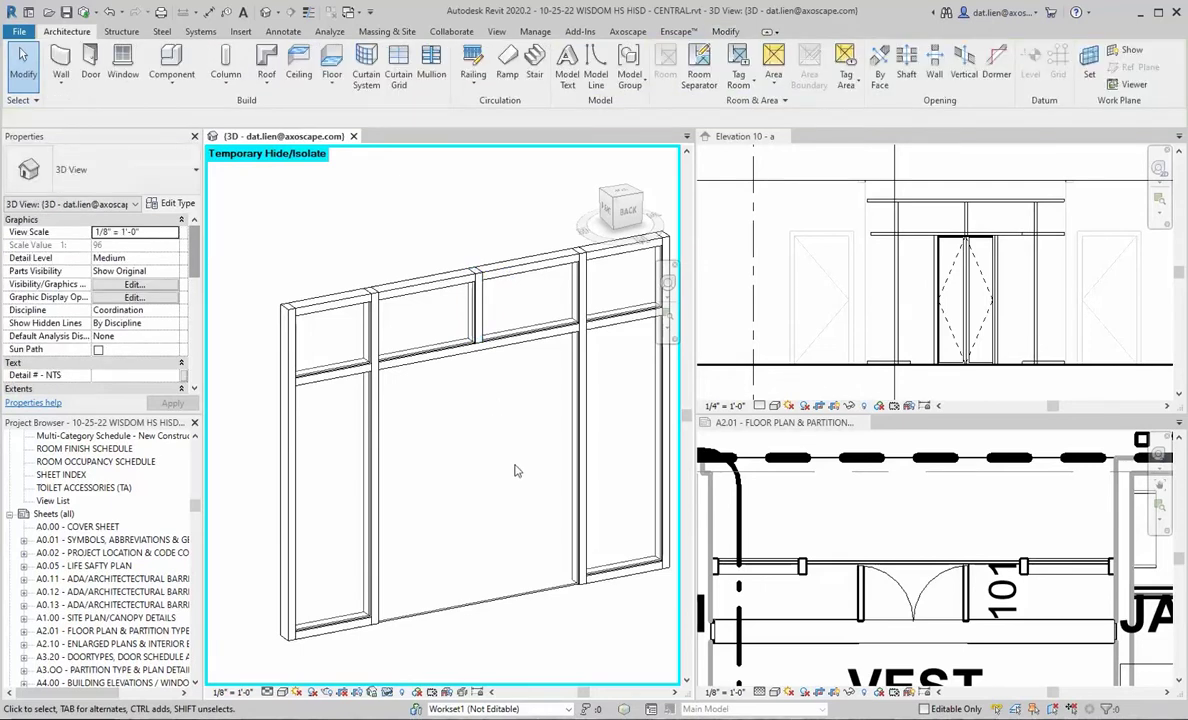
Swap the merged central panel for the Door-Curtain-Wall-Double-Storefront and adjust the flanking grid lines to give a door width of 6' 0"
left_click(508, 477)
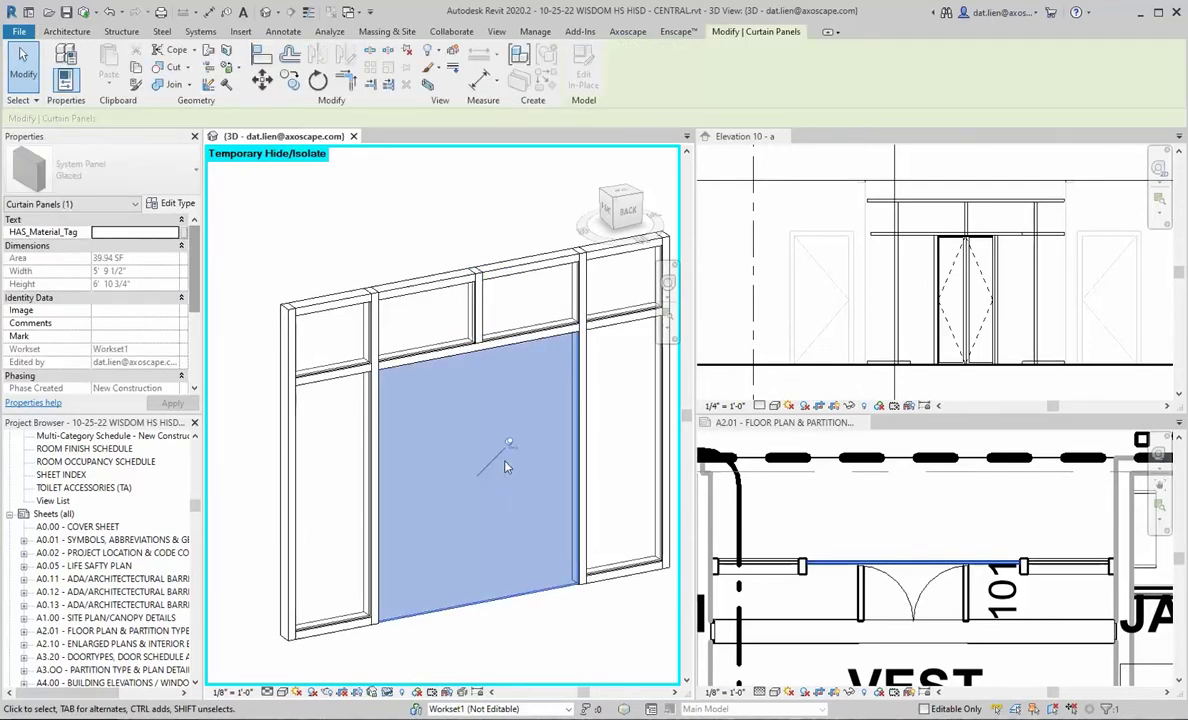
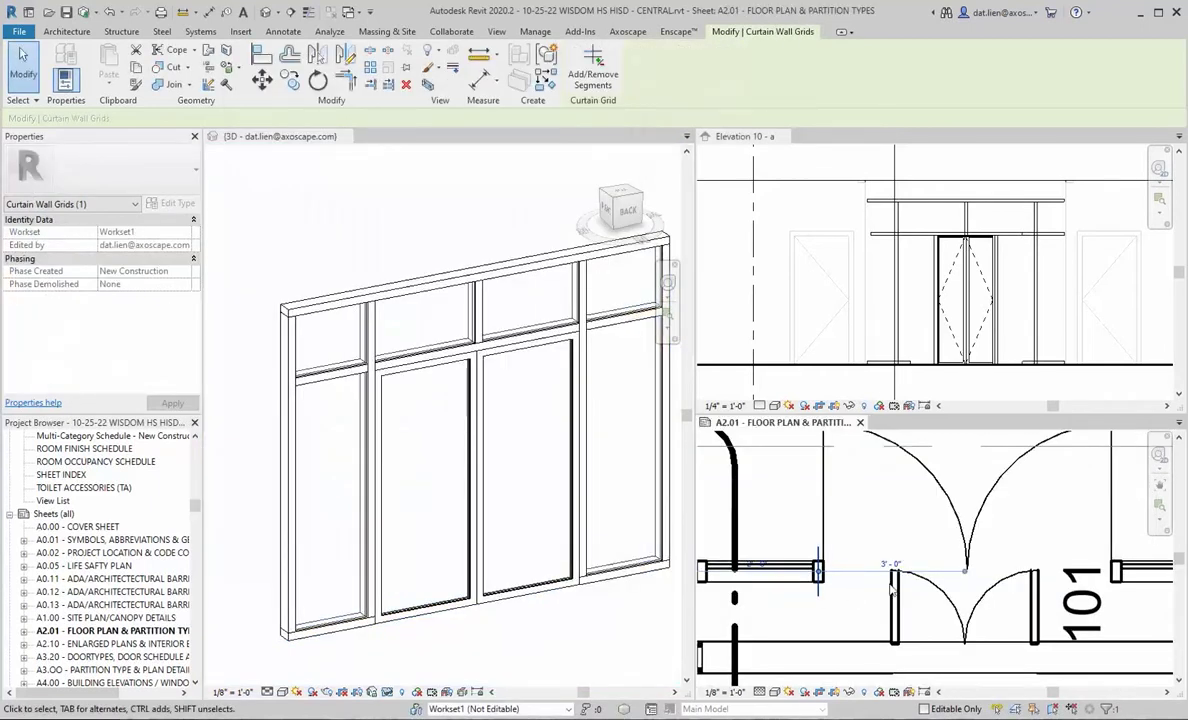
scroll(892, 590, "up", 2)
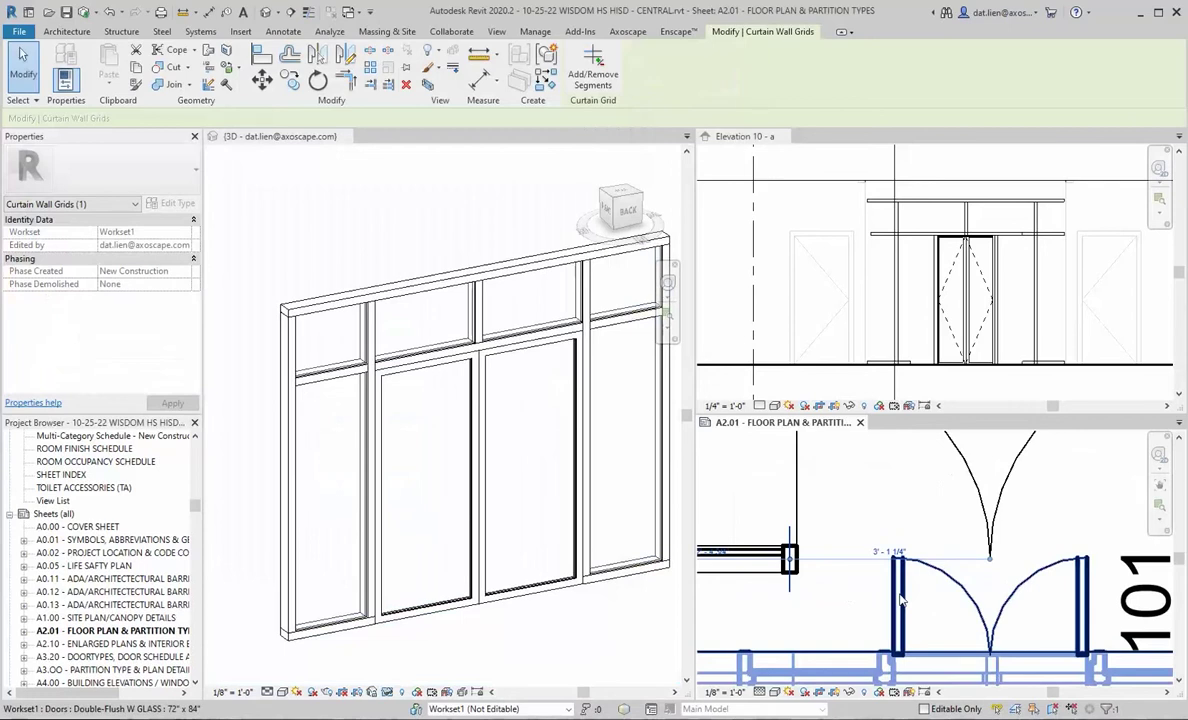
left_click(901, 598)
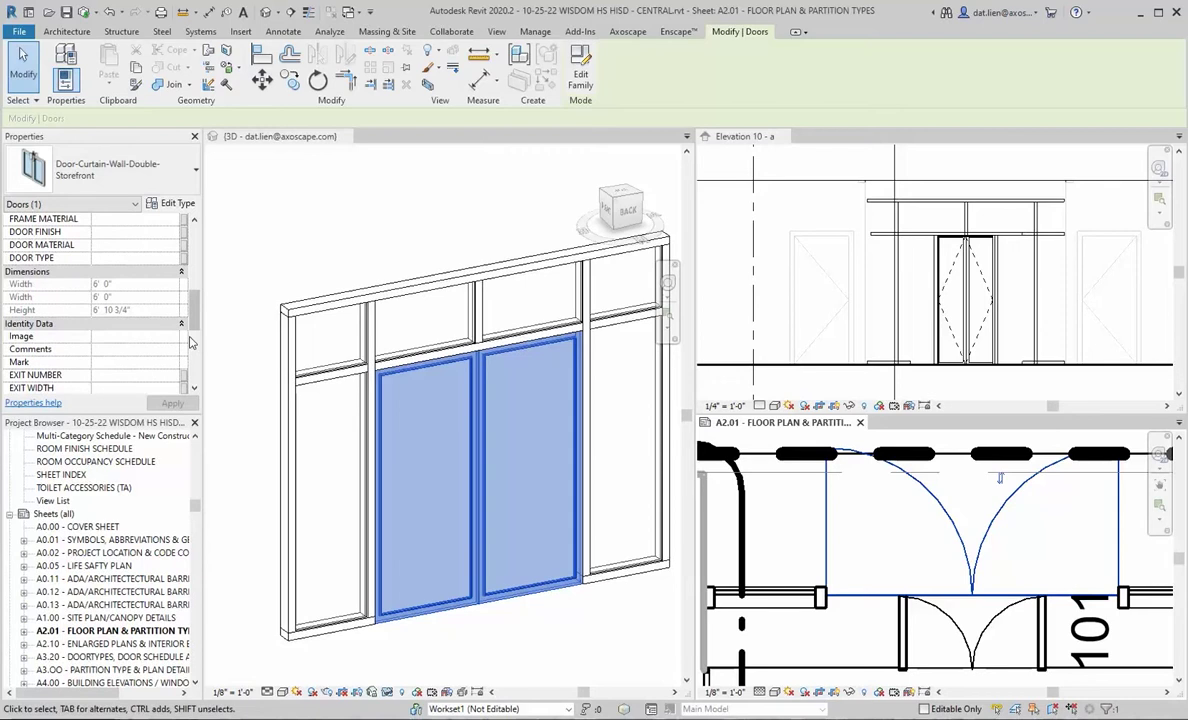
left_click(490, 205)
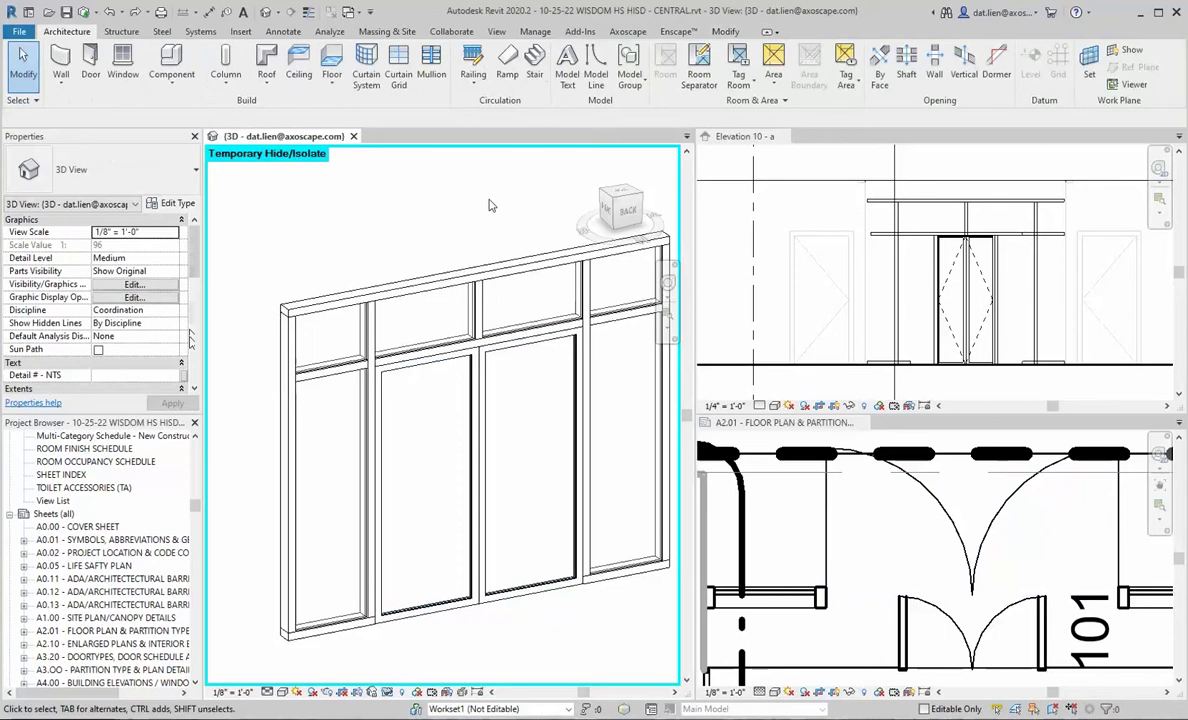
Enter the comment ALL GLASS BULLET RESISTANT and the mark 101 for the storefront double door
left_click(853, 597)
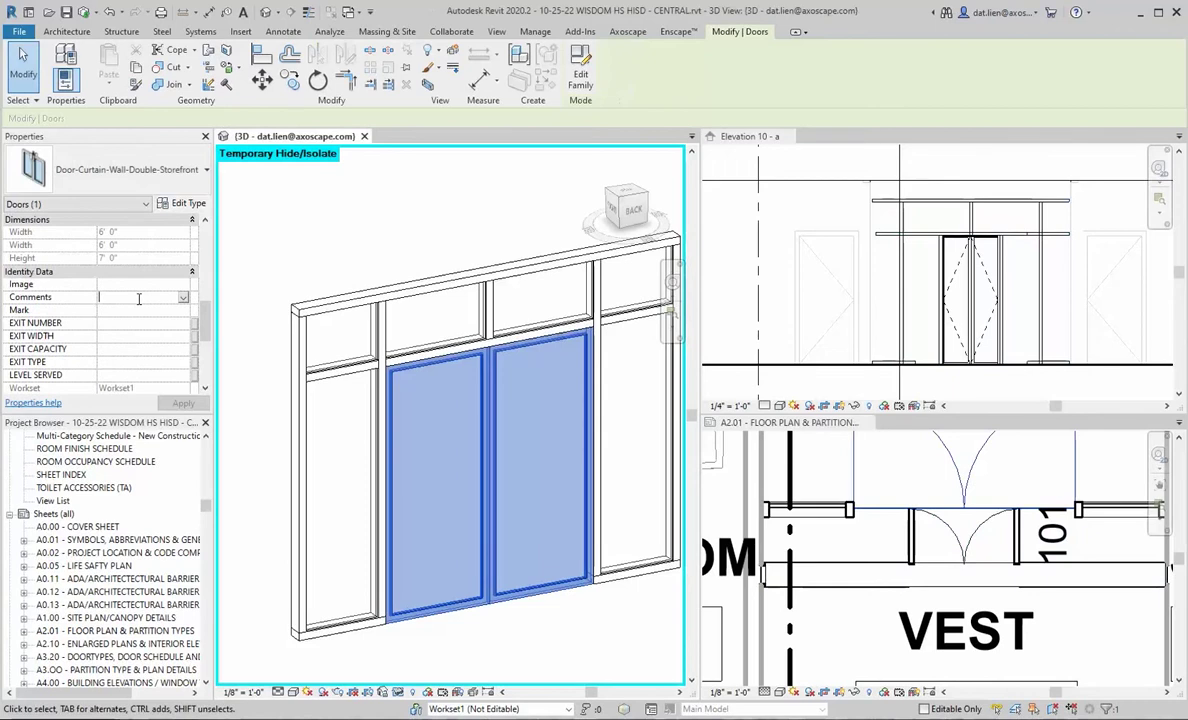
type("ALL GLASS BULLET RESISTANT")
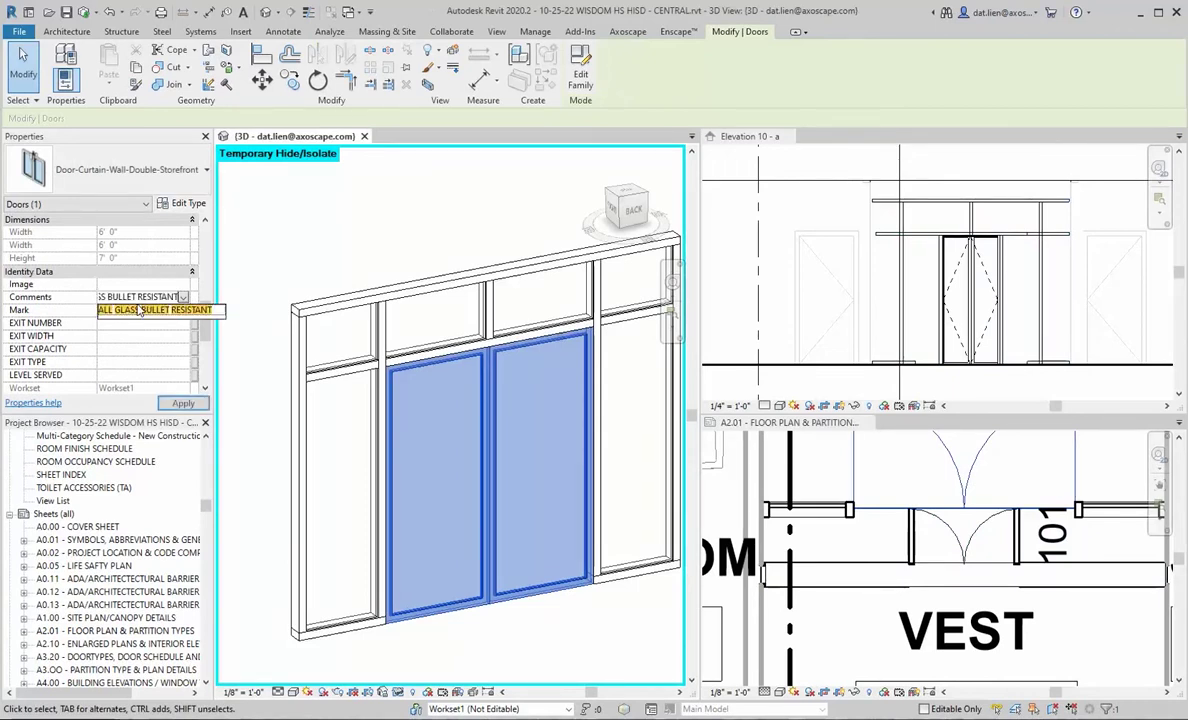
left_click(154, 310)
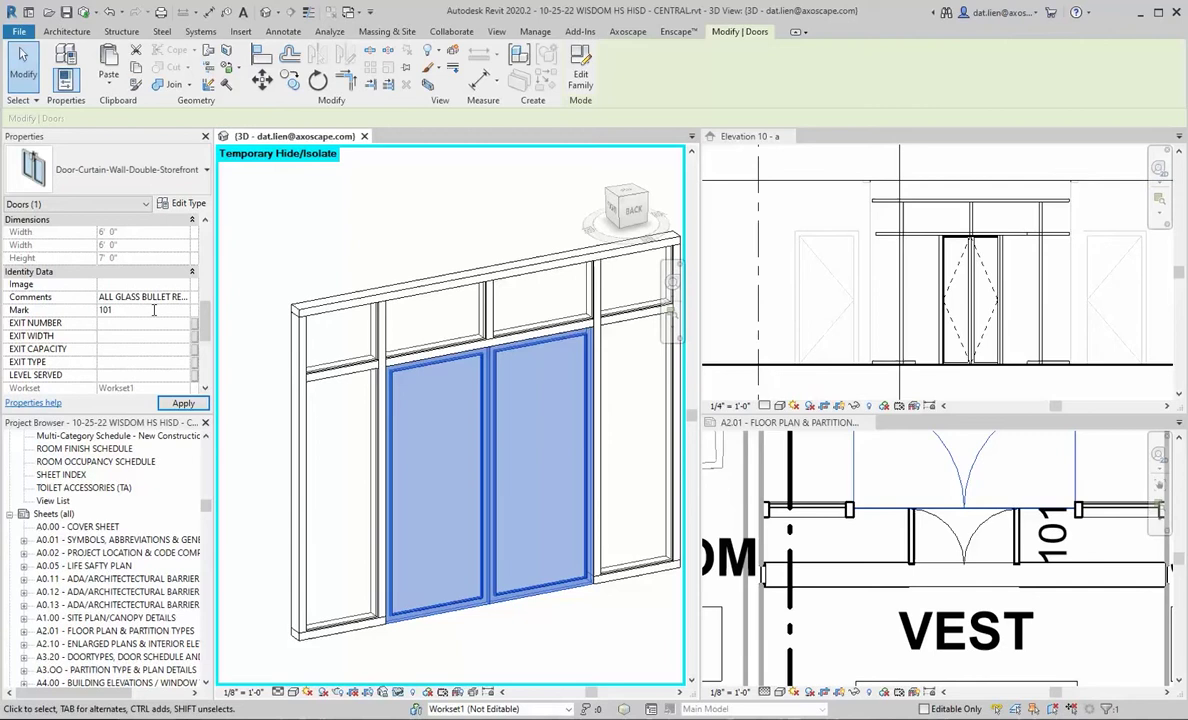
left_click(154, 310)
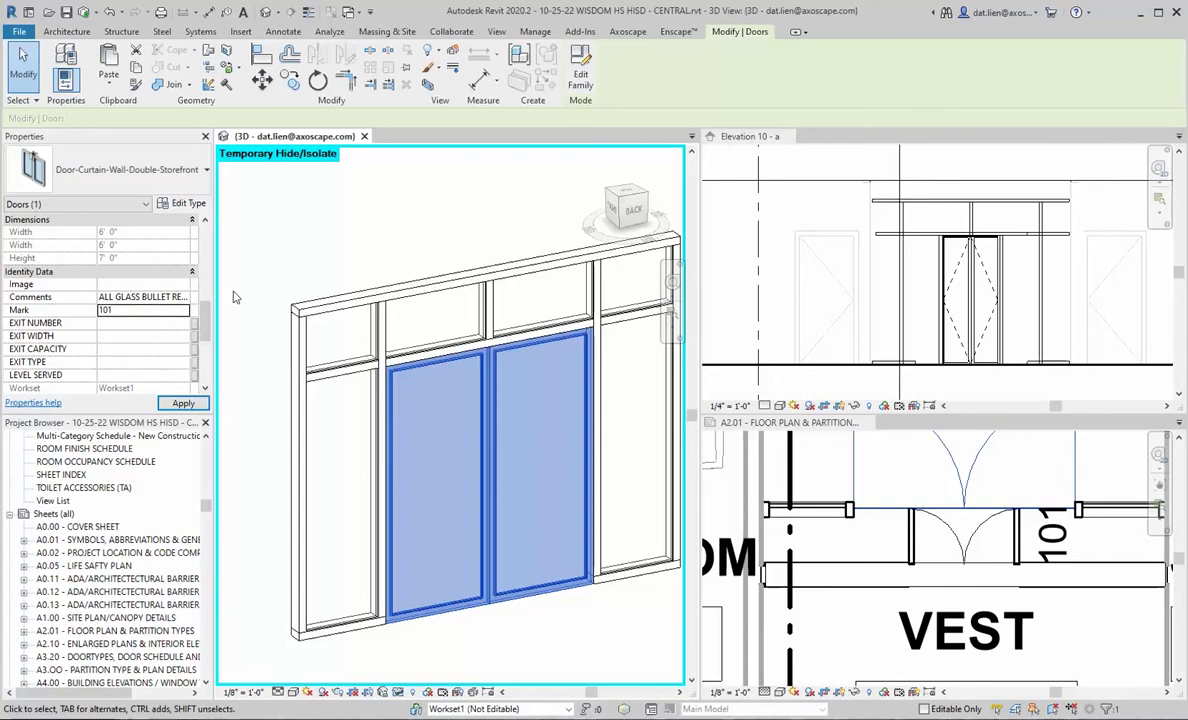
Delete the old vestibule entrance door and align the new storefront with the centerline of the existing entrance wall
left_click(913, 622)
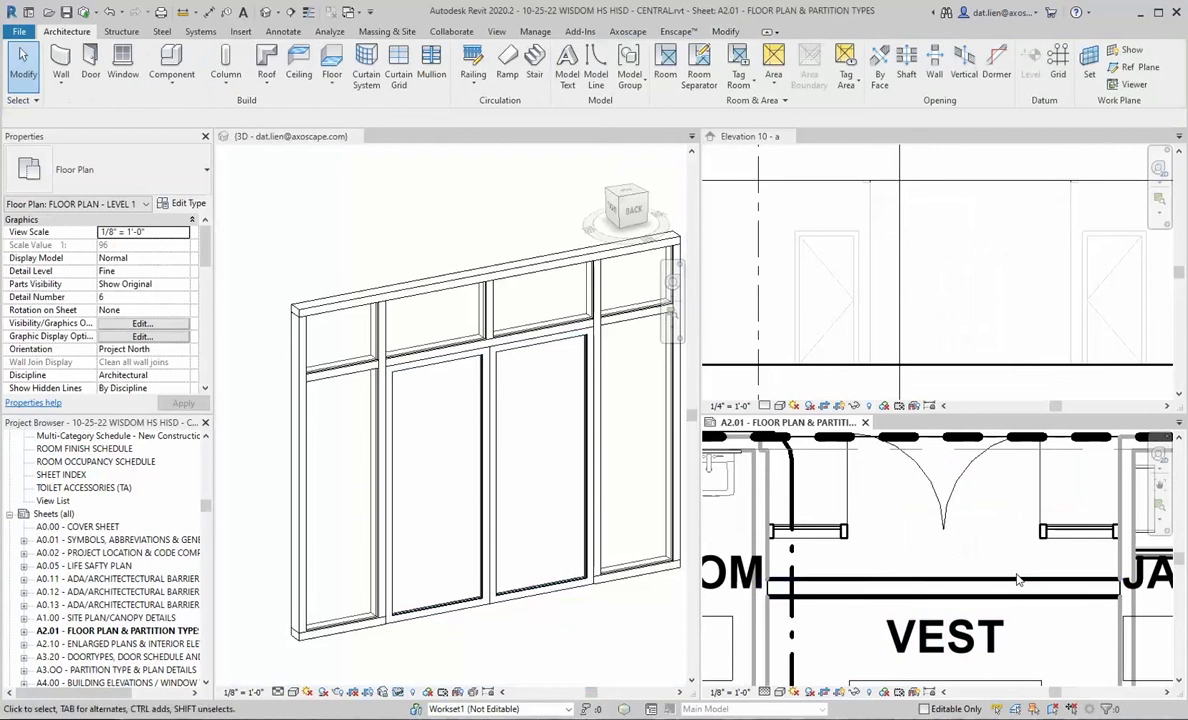
key("a")
key("l")
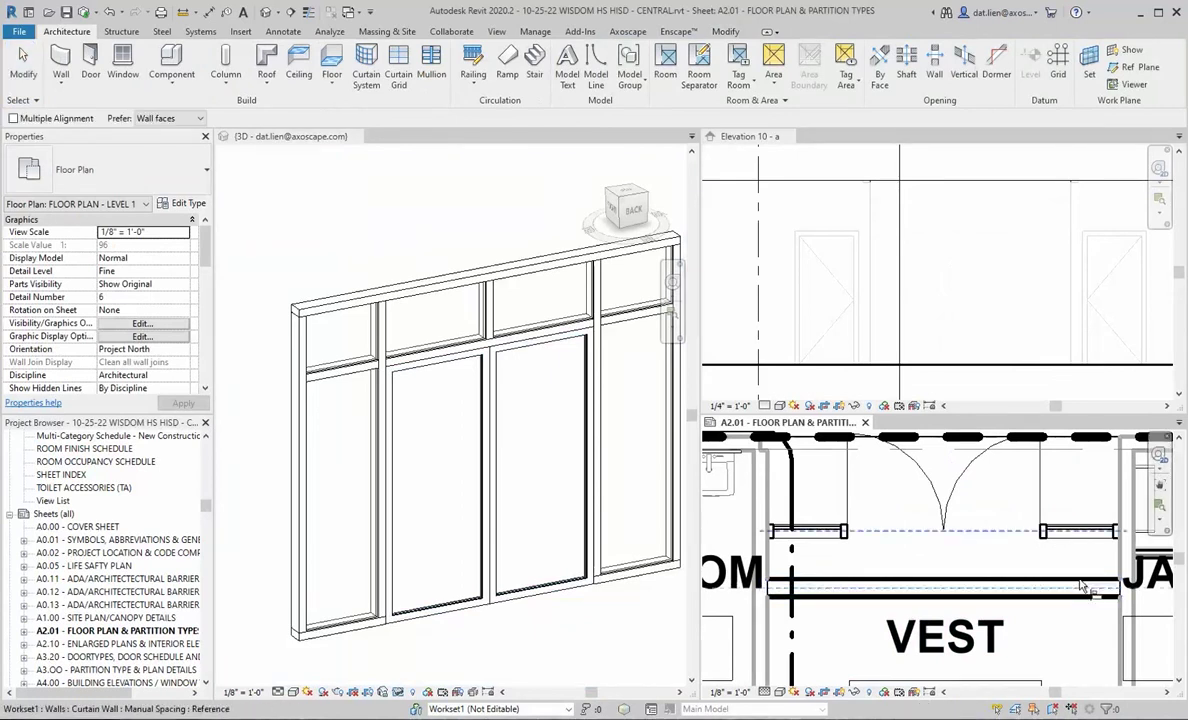
left_click(1081, 586)
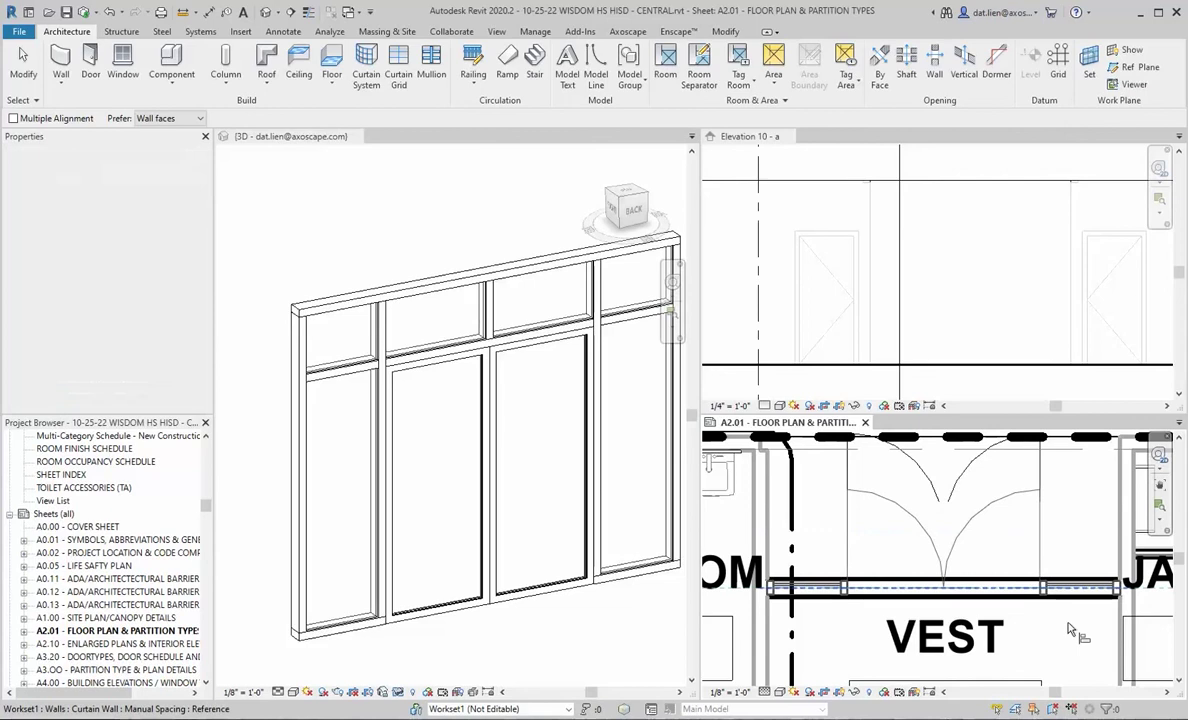
Reset the temporary isolation in the 3D view to show the surrounding model
left_click(428, 180)
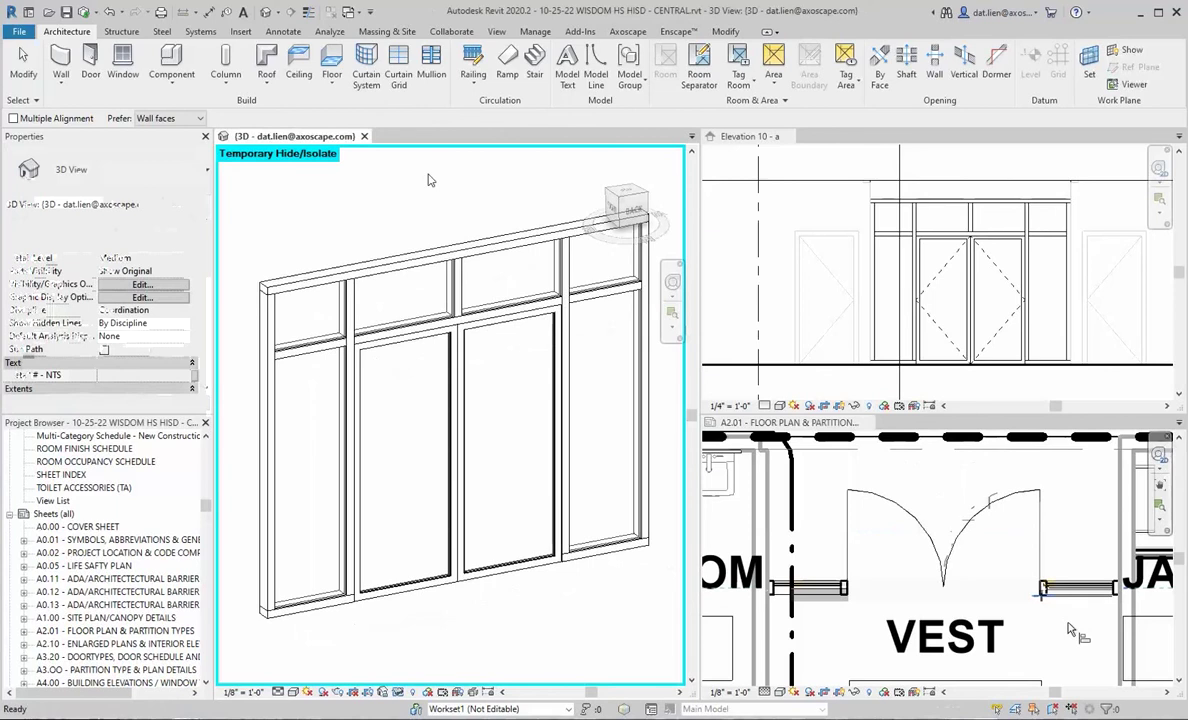
key("h")
key("r")
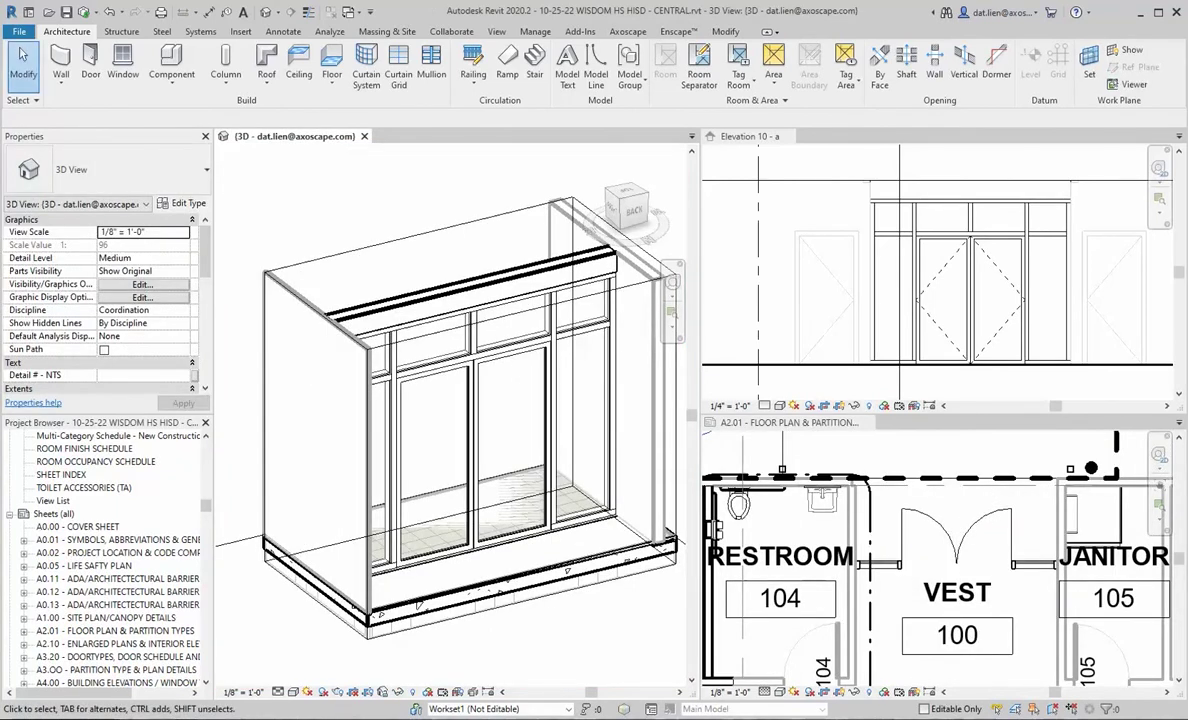